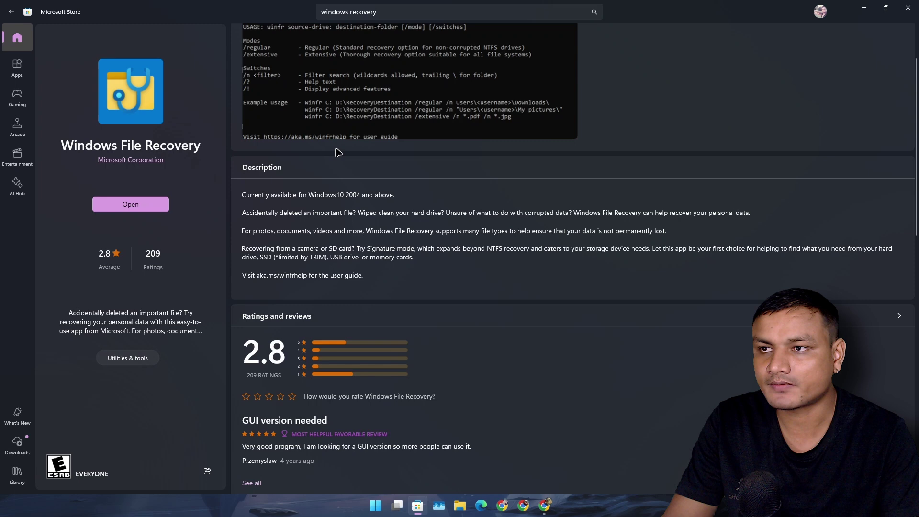
# Enlarge the Windows File Recovery screenshot, then go to WinfrGUI-APP under 'People also view'.
pyautogui.click(409, 82)
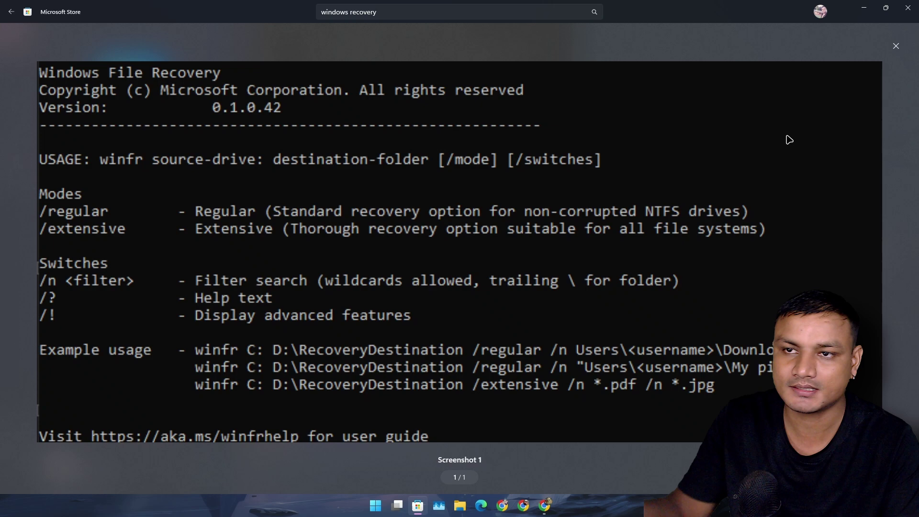
pyautogui.click(896, 46)
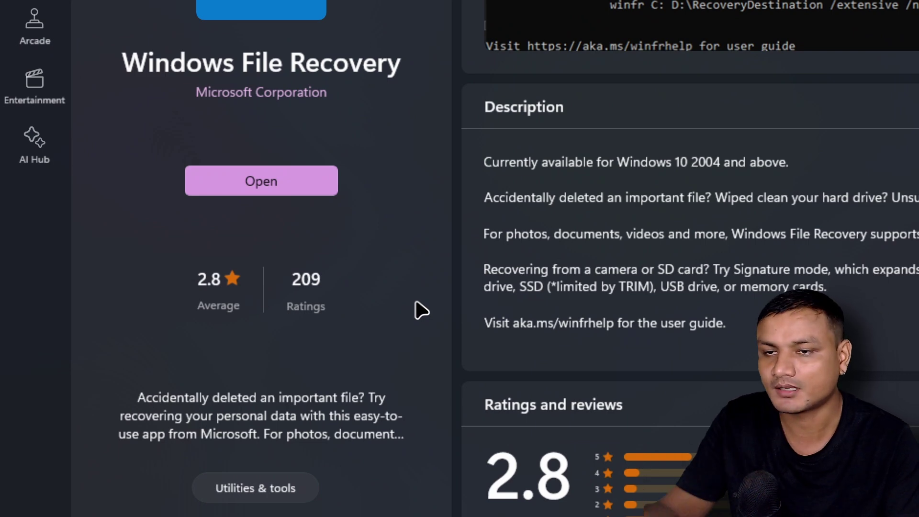
pyautogui.scroll(-5, 690, 309)
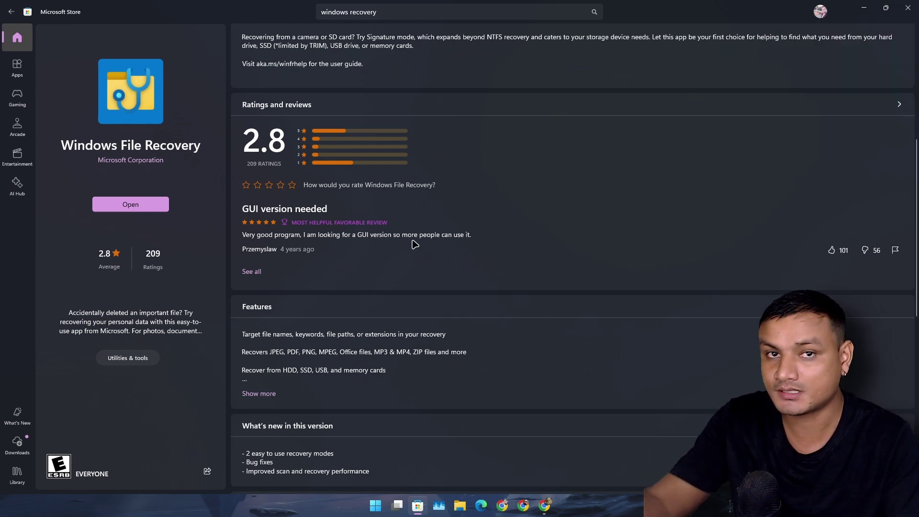
pyautogui.scroll(-8, 414, 243)
pyautogui.click(265, 413)
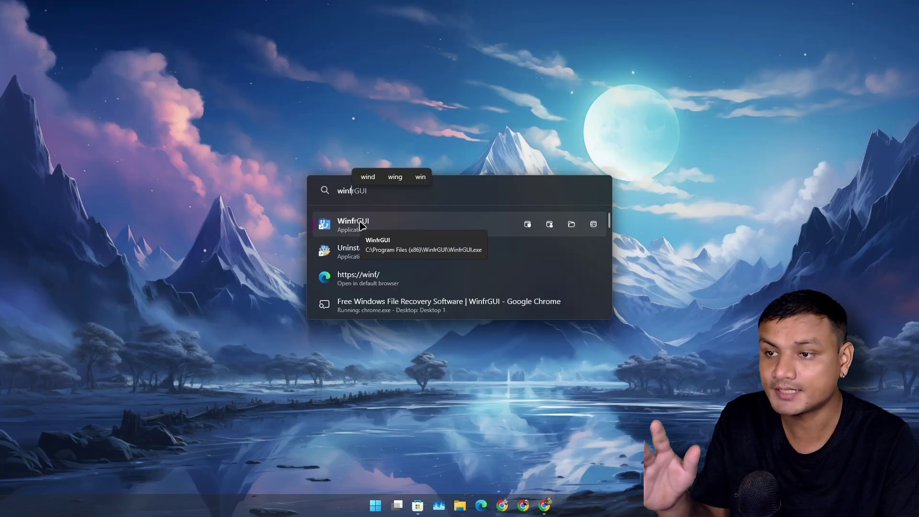
# Launch the installed WinfrGUI app from the 'winfrGUI' search results.
pyautogui.click(362, 225)
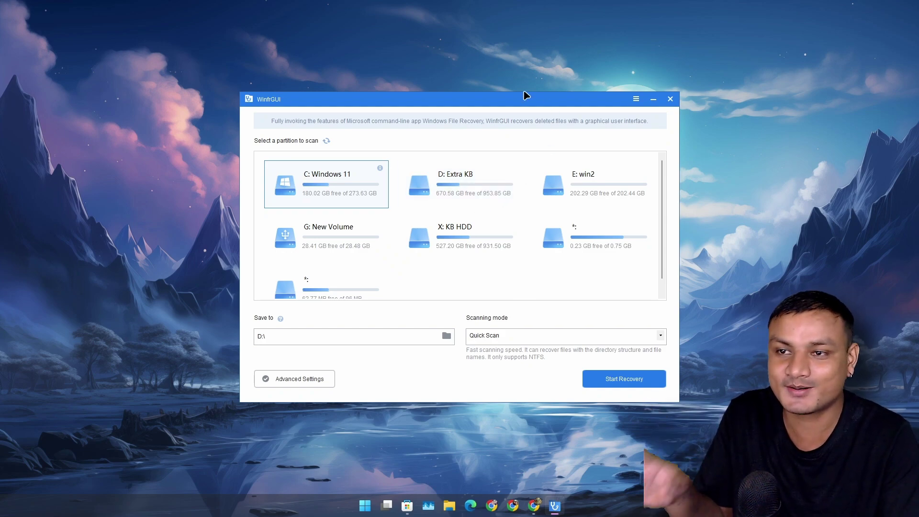
# Select the G: New Volume partition and confirm in File Explorer that G: is empty.
pyautogui.moveTo(499, 98); pyautogui.dragTo(489, 93)
pyautogui.click(341, 229)
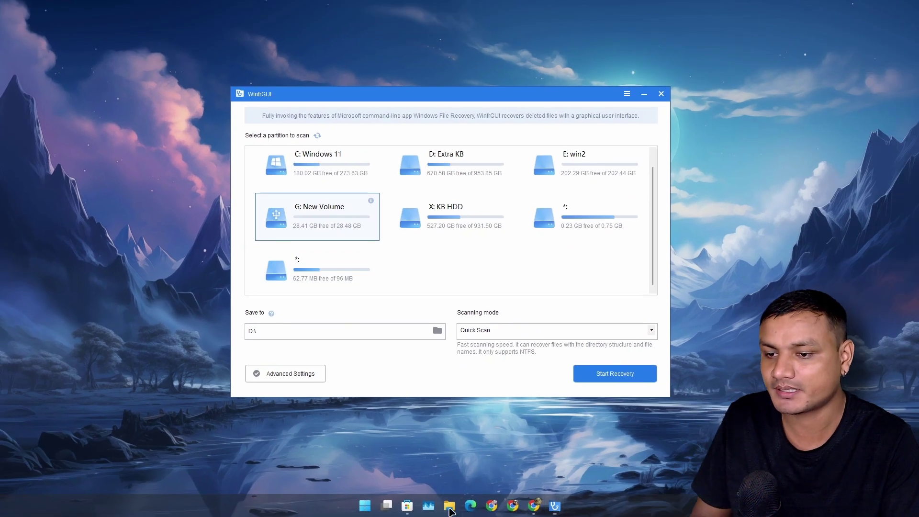
pyautogui.click(450, 508)
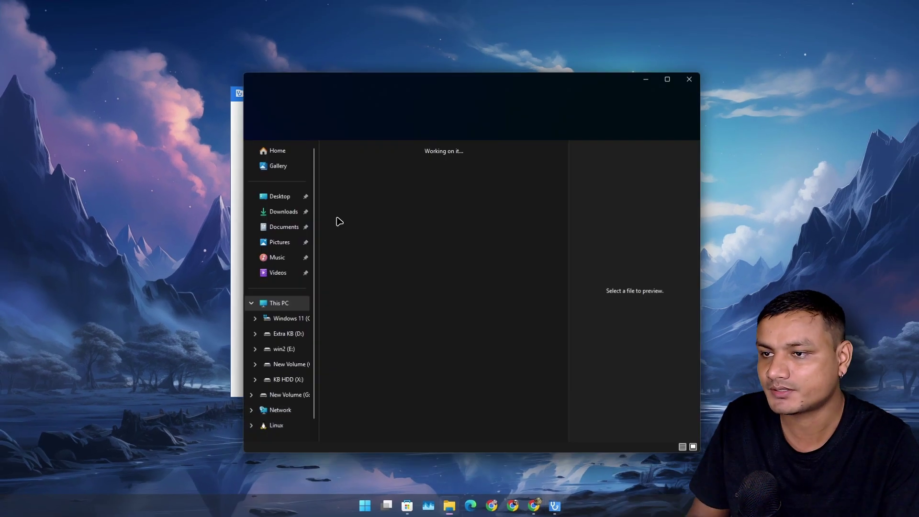
pyautogui.click(290, 365)
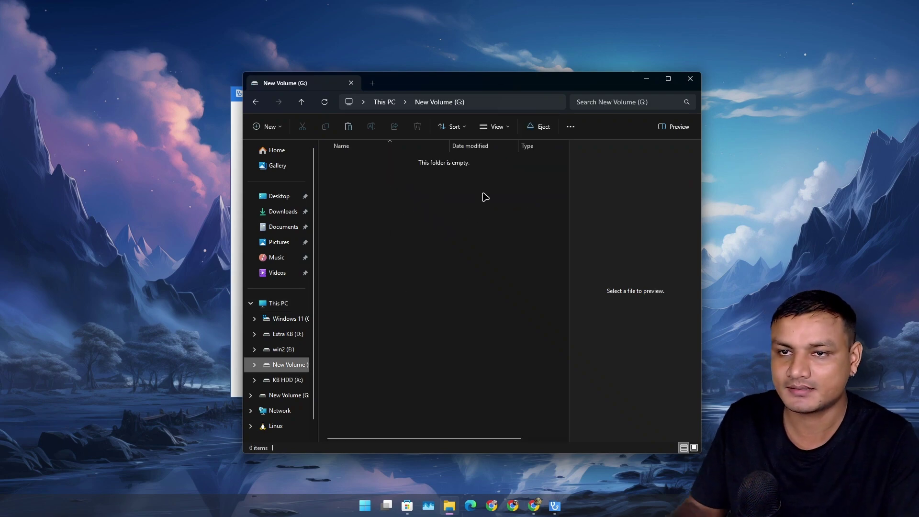
pyautogui.click(691, 79)
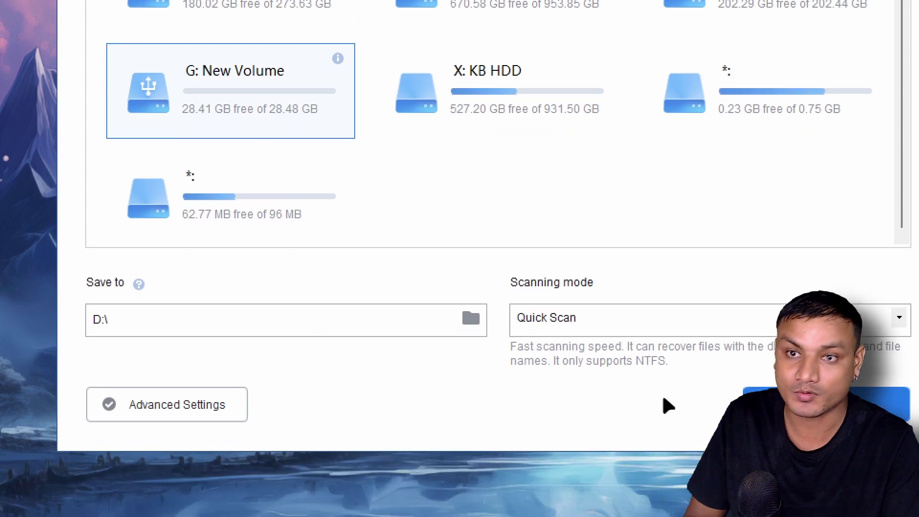
# Run a Quick Scan recovery of G: and move File Explorer aside to see the 4-file result.
pyautogui.click(618, 318)
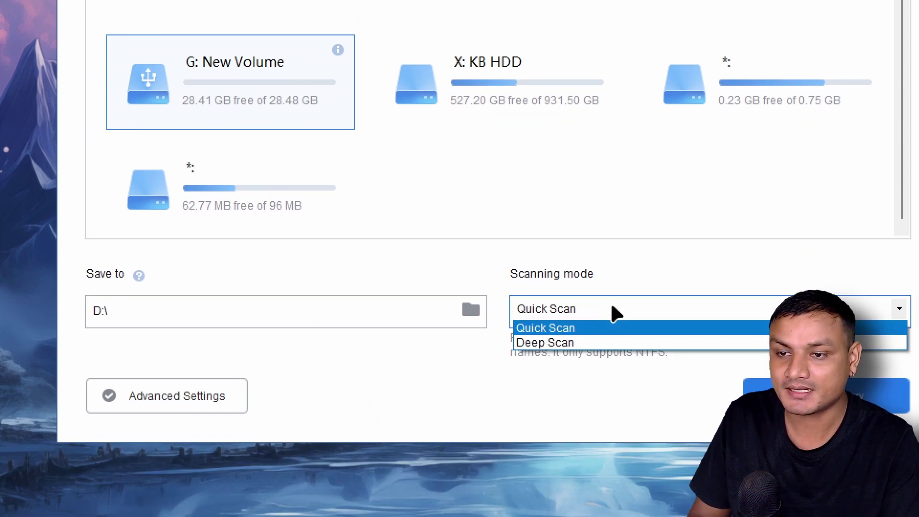
pyautogui.click(616, 328)
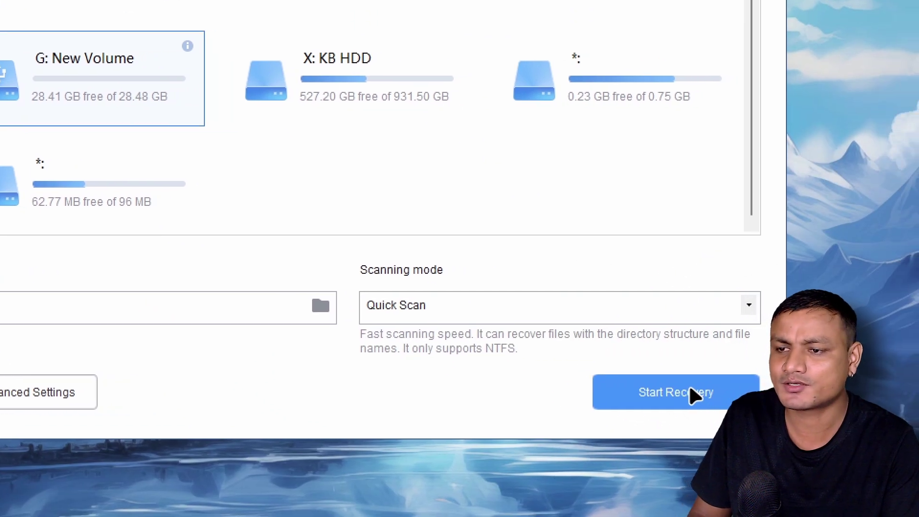
pyautogui.click(689, 392)
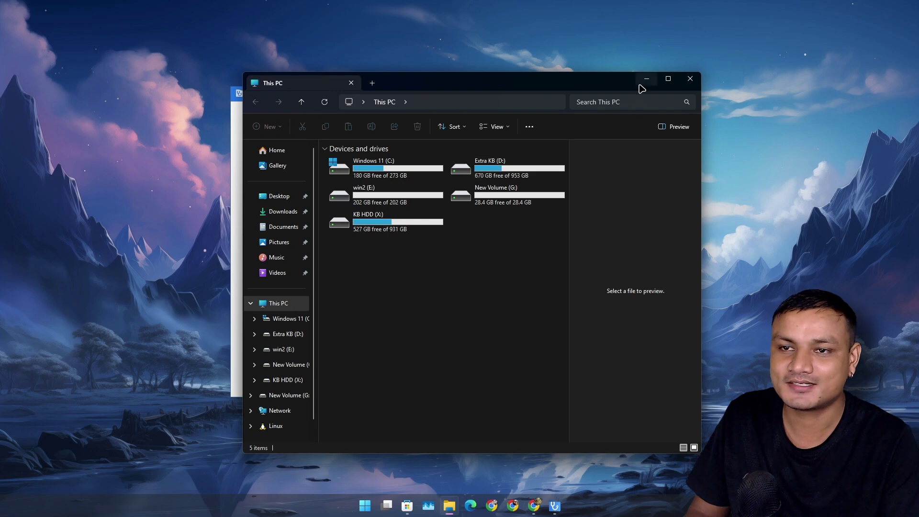
pyautogui.click(645, 79)
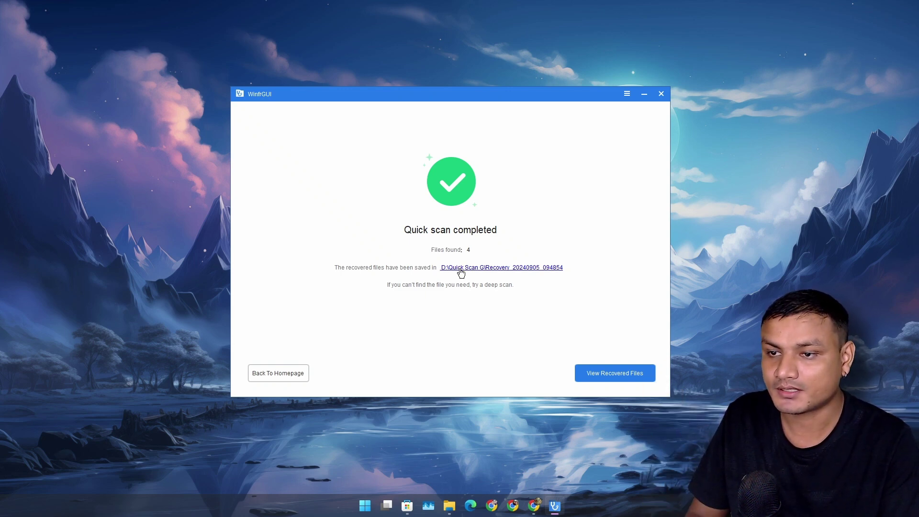
# View recovered images 2024-06-04_11-44-37_1662.png and the notification screenshot from the recovery folder.
pyautogui.click(460, 272)
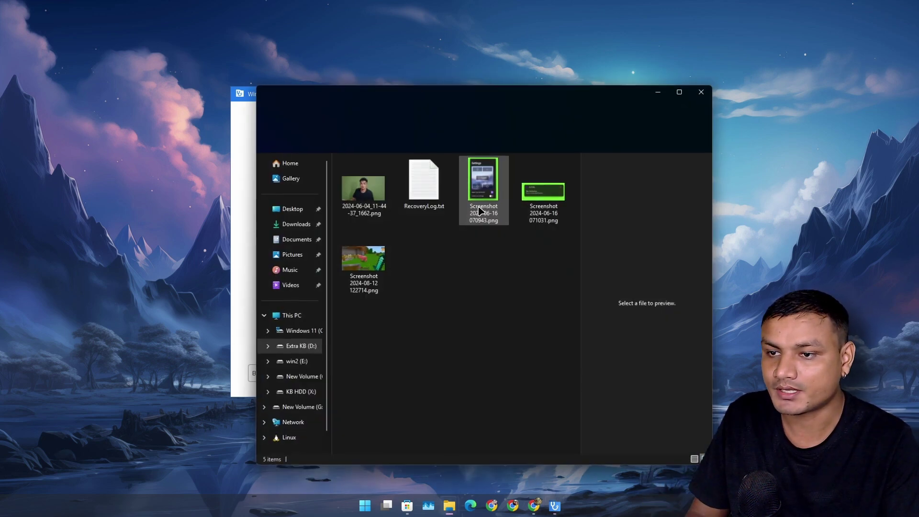
pyautogui.click(381, 205)
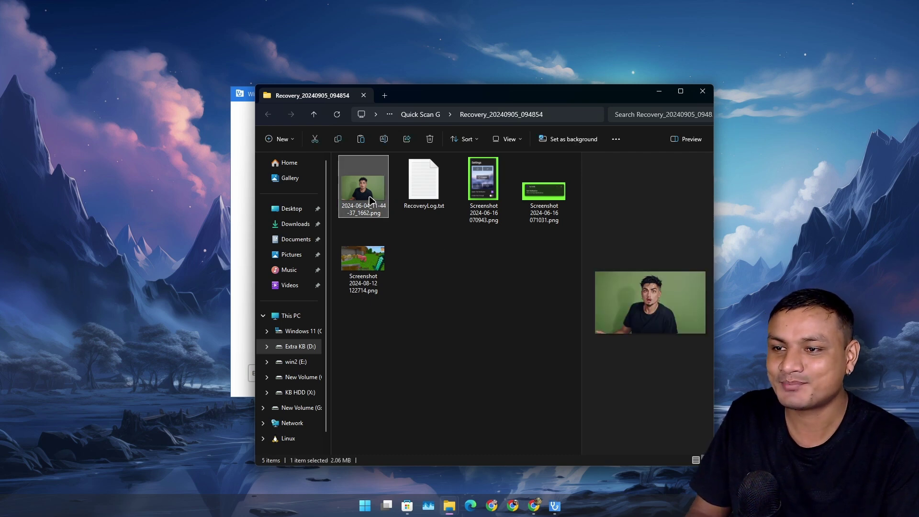
pyautogui.doubleClick(371, 199)
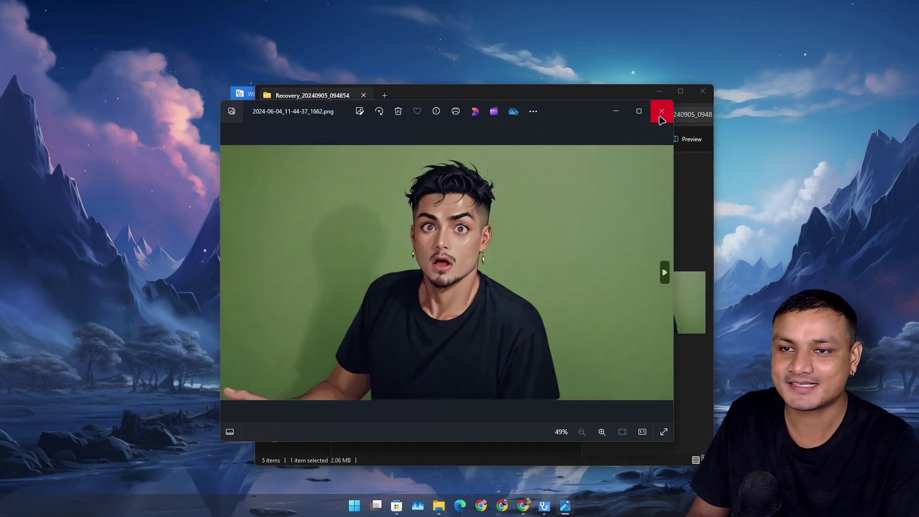
pyautogui.click(662, 113)
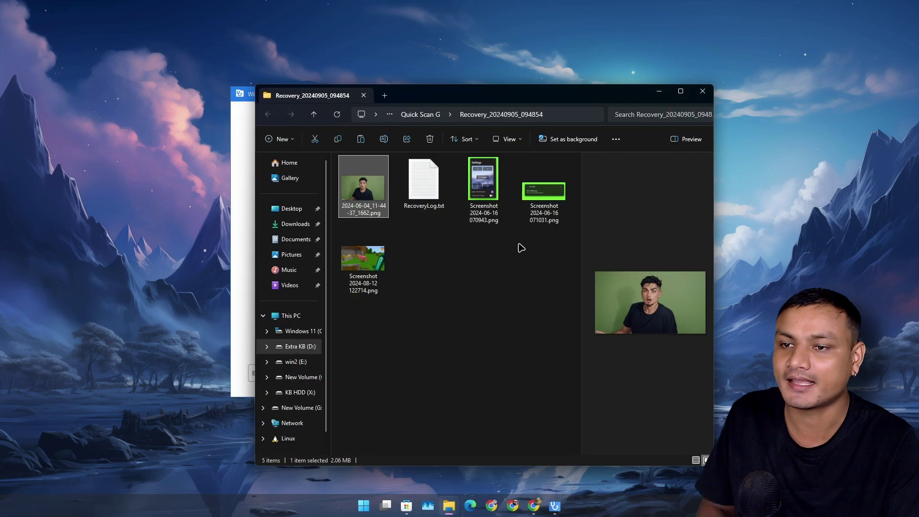
pyautogui.click(544, 191)
pyautogui.doubleClick(555, 206)
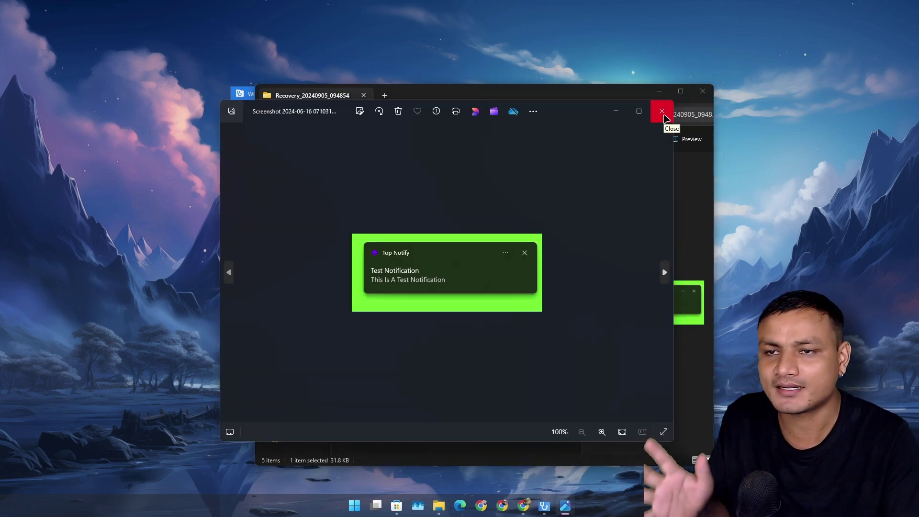
pyautogui.click(662, 116)
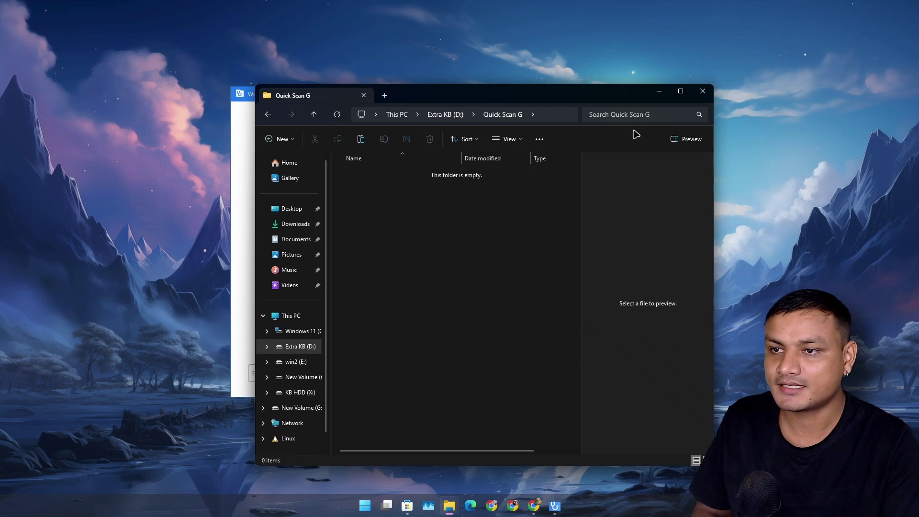
# Return to WinfrGUI's homepage and start a Deep Scan recovery of G:.
pyautogui.click(702, 95)
pyautogui.click(277, 374)
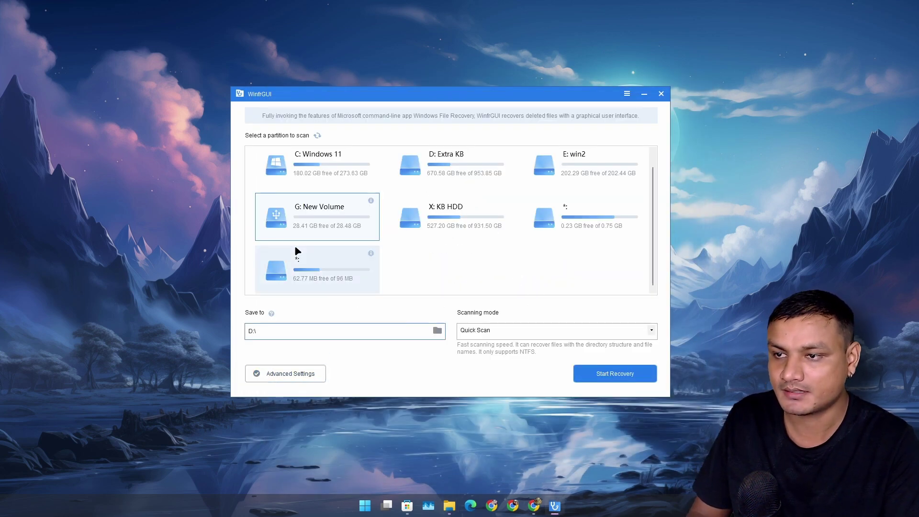
pyautogui.click(494, 332)
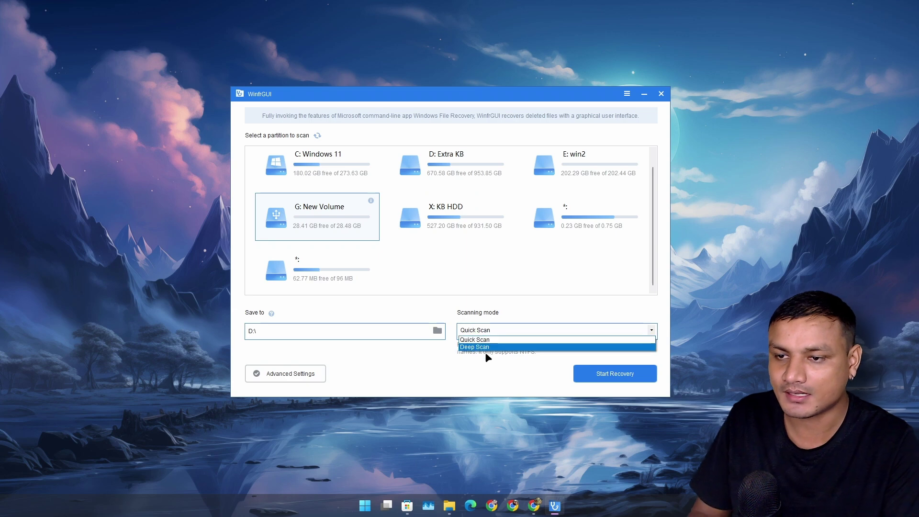
pyautogui.click(487, 348)
pyautogui.click(615, 374)
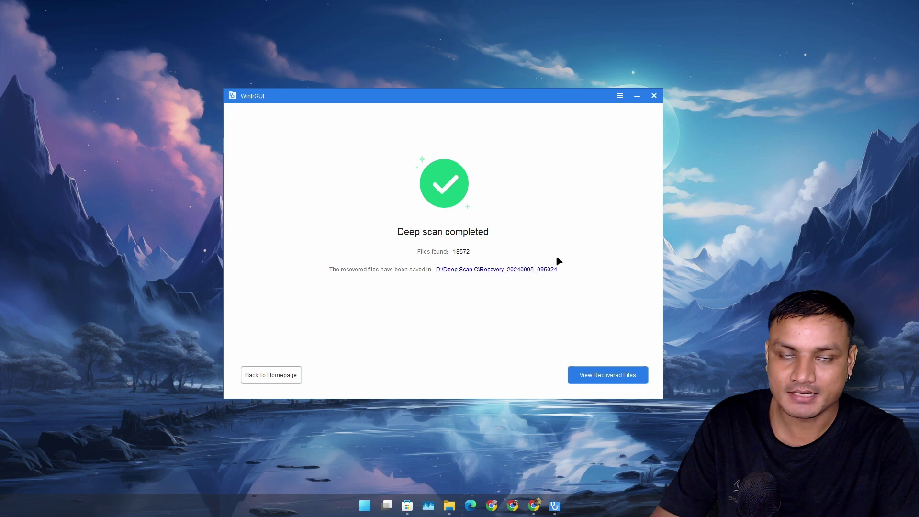
# Open the deep-scan recovery folder and browse the Misc folder's dll and xml subfolders.
pyautogui.click(482, 270)
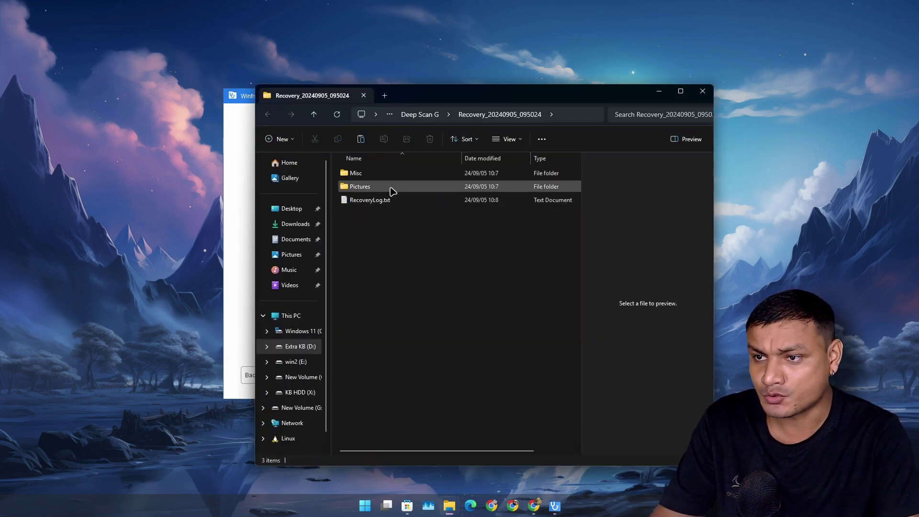
pyautogui.doubleClick(388, 178)
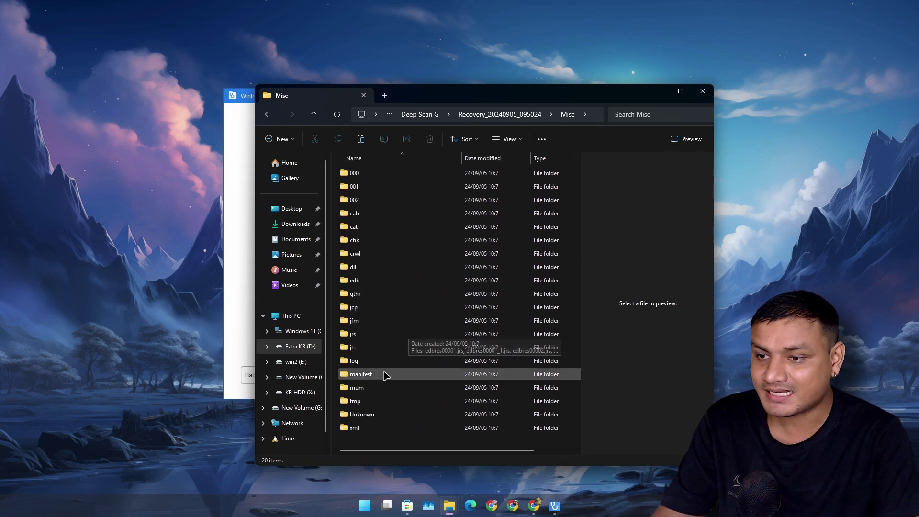
pyautogui.doubleClick(380, 267)
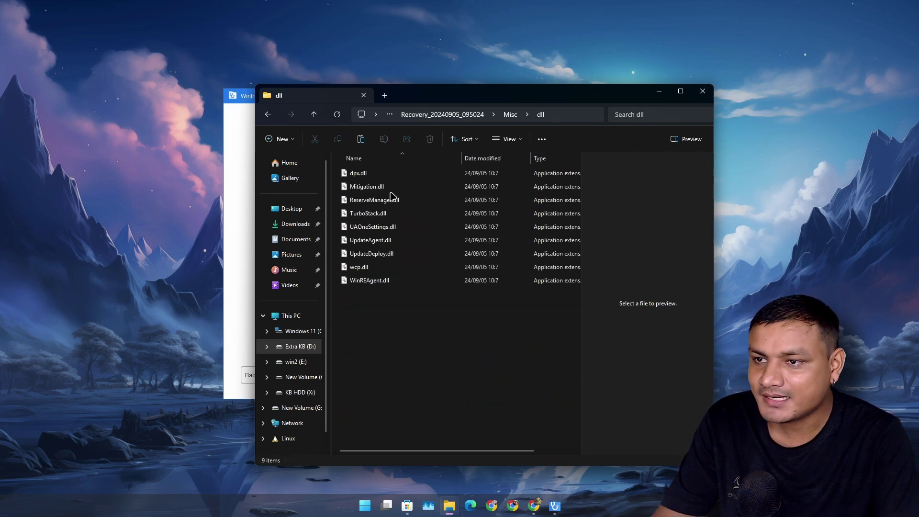
pyautogui.click(267, 115)
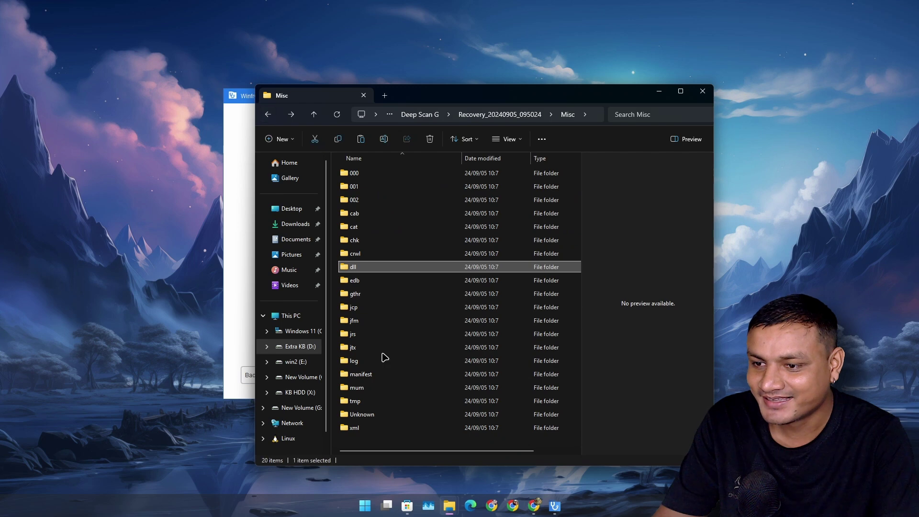
pyautogui.click(381, 428)
pyautogui.doubleClick(381, 431)
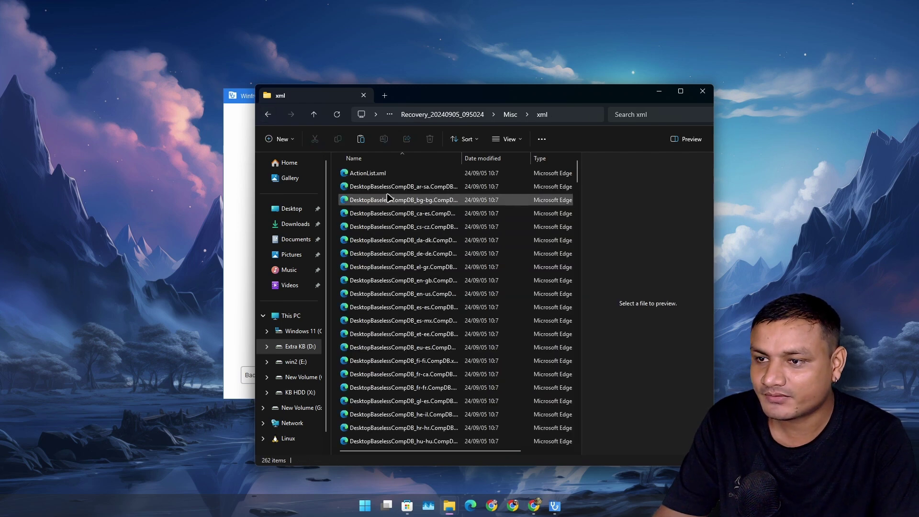
pyautogui.click(268, 114)
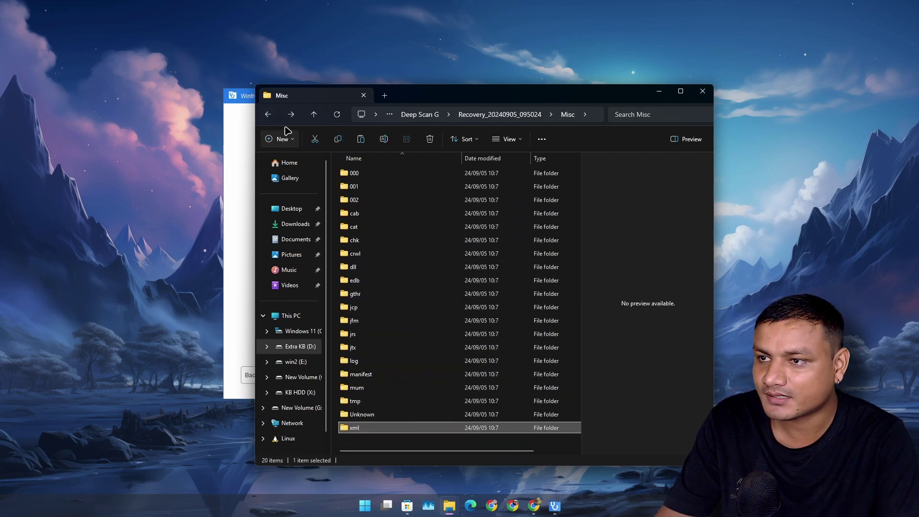
pyautogui.click(268, 114)
# Open the recovered Pictures folder and preview its png screenshots.
pyautogui.click(363, 188)
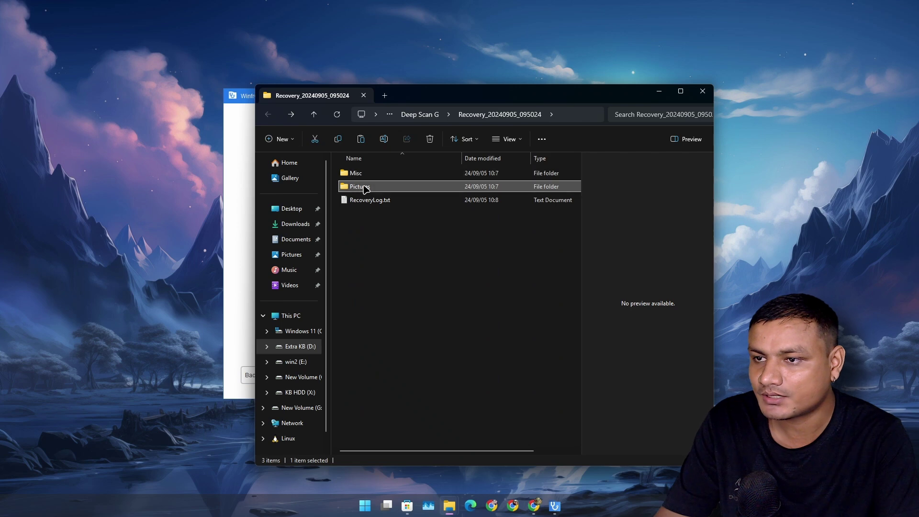
pyautogui.doubleClick(402, 189)
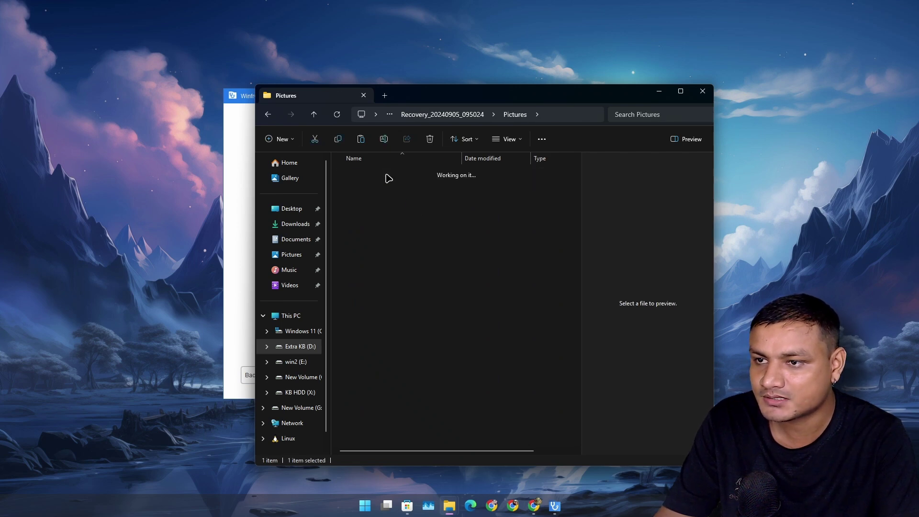
pyautogui.click(484, 188)
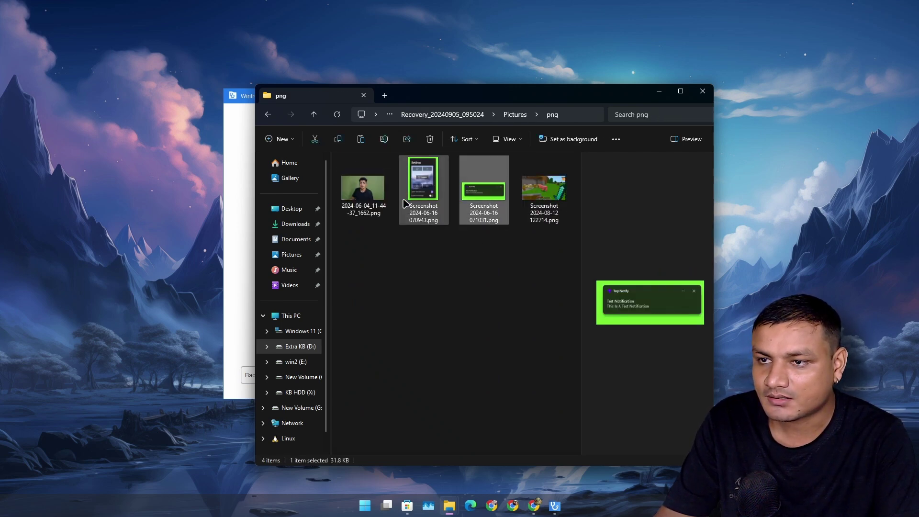
pyautogui.click(363, 191)
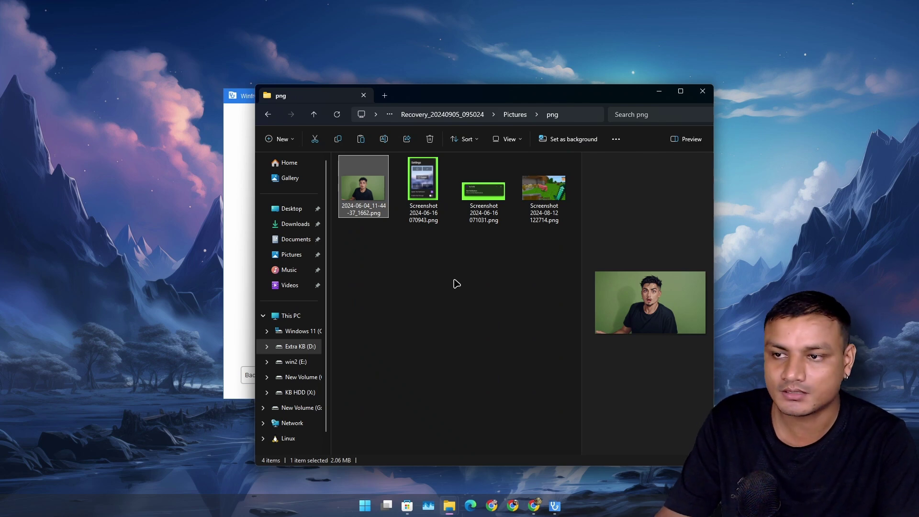
pyautogui.click(269, 116)
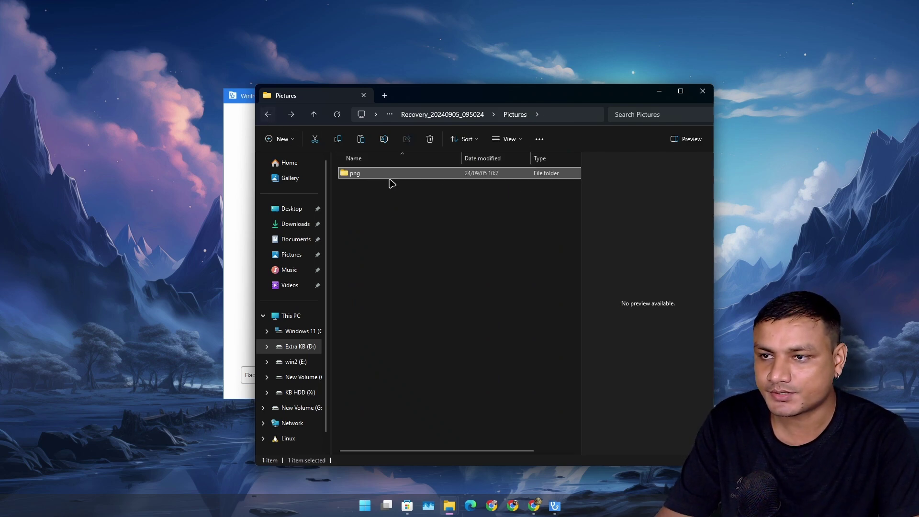
pyautogui.click(268, 117)
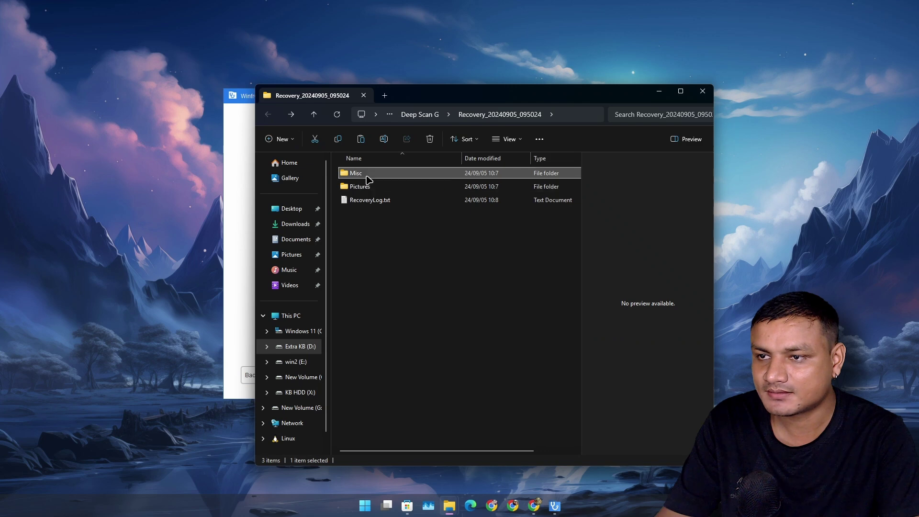
# Browse the Misc folder's cat and xml subfolders.
pyautogui.doubleClick(352, 173)
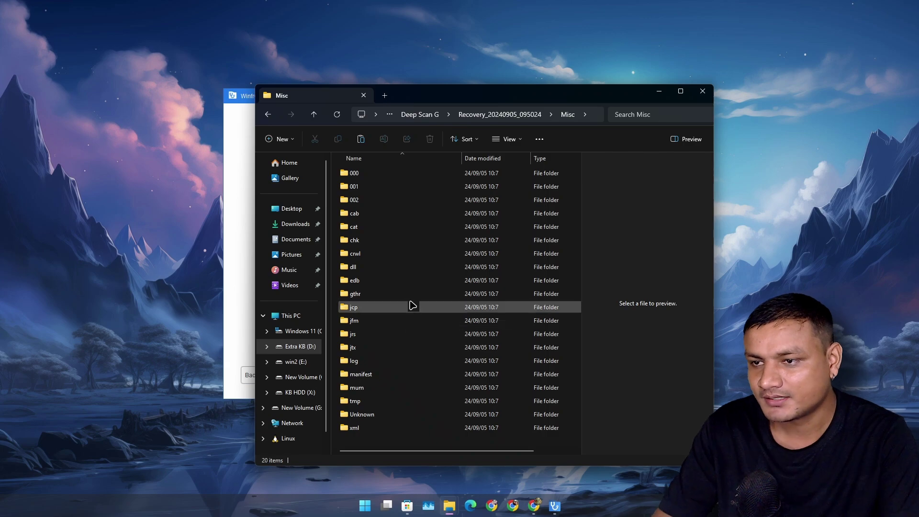
pyautogui.doubleClick(404, 229)
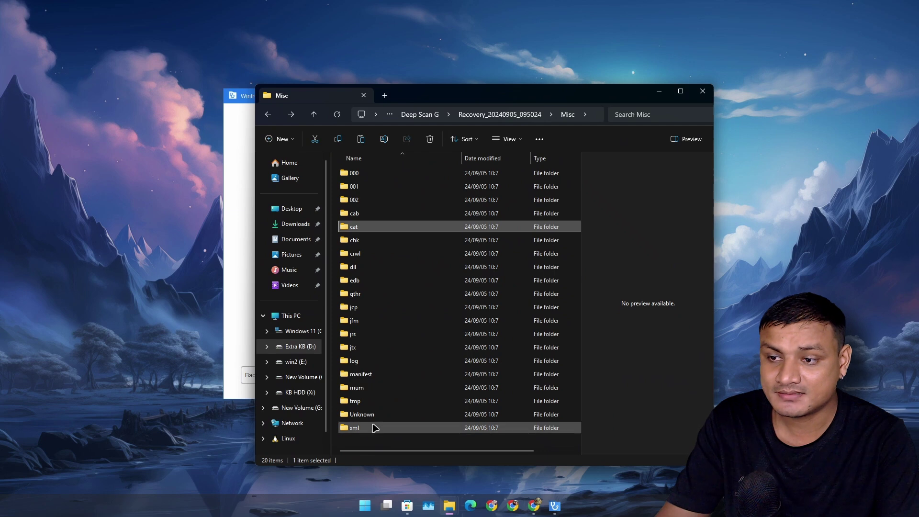
pyautogui.doubleClick(374, 428)
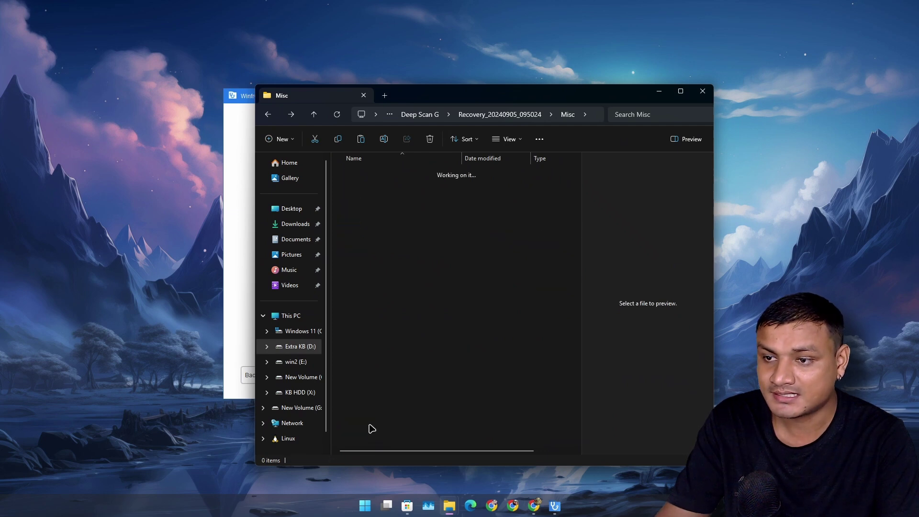
pyautogui.scroll(-1, 404, 339)
pyautogui.scroll(-5, 405, 339)
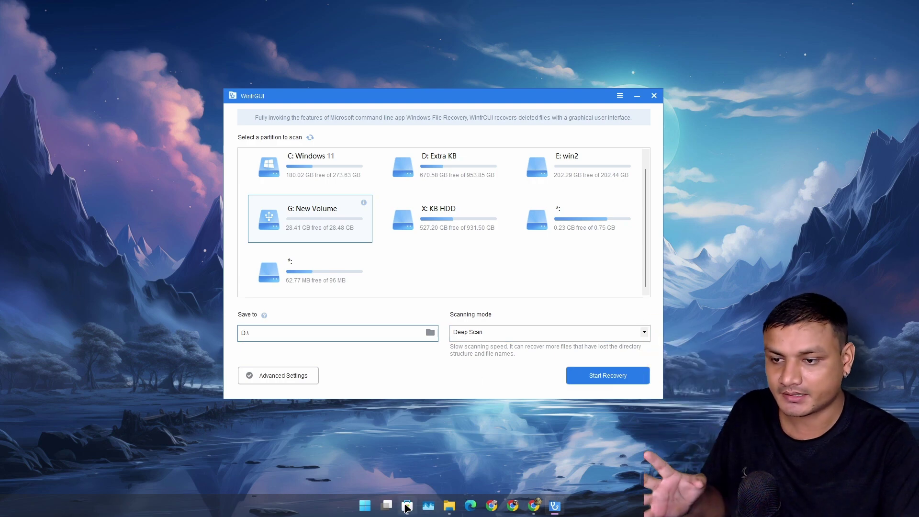
# Revisit the WinfrGUI-APP Store page from Windows File Recovery's page, then minimize the Store.
pyautogui.click(407, 507)
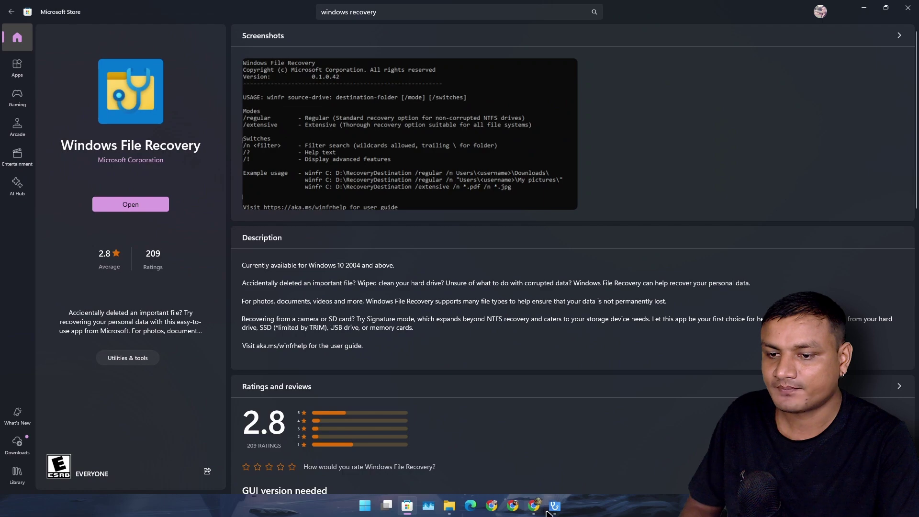
pyautogui.click(553, 507)
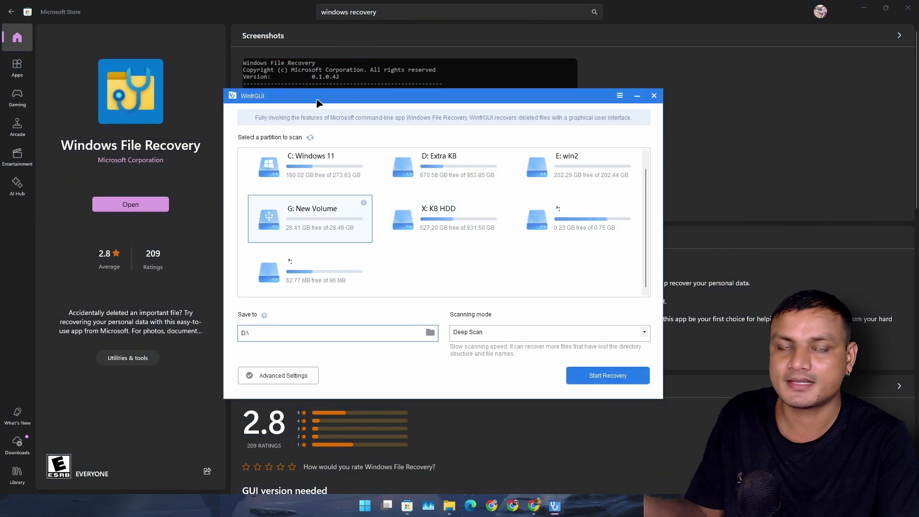
pyautogui.click(474, 400)
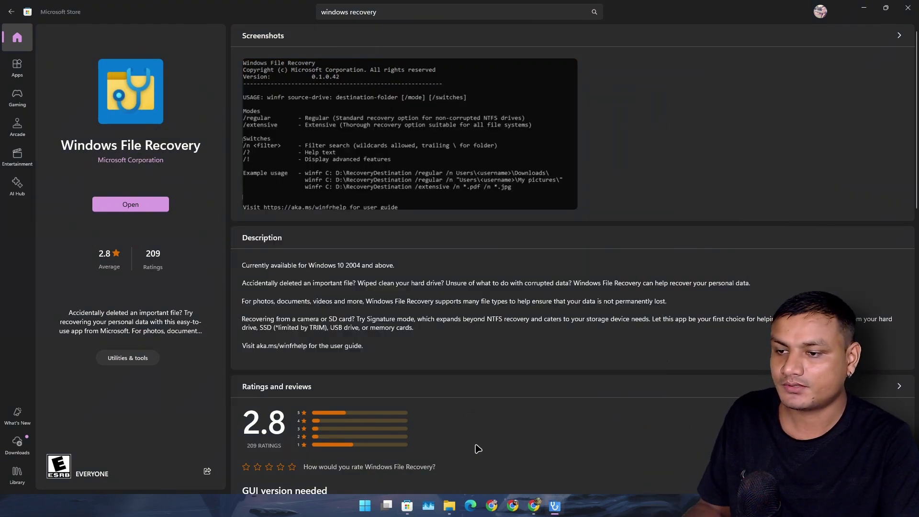
pyautogui.scroll(-5, 474, 402)
pyautogui.scroll(-5, 446, 380)
pyautogui.scroll(-2, 406, 360)
pyautogui.scroll(-1, 402, 355)
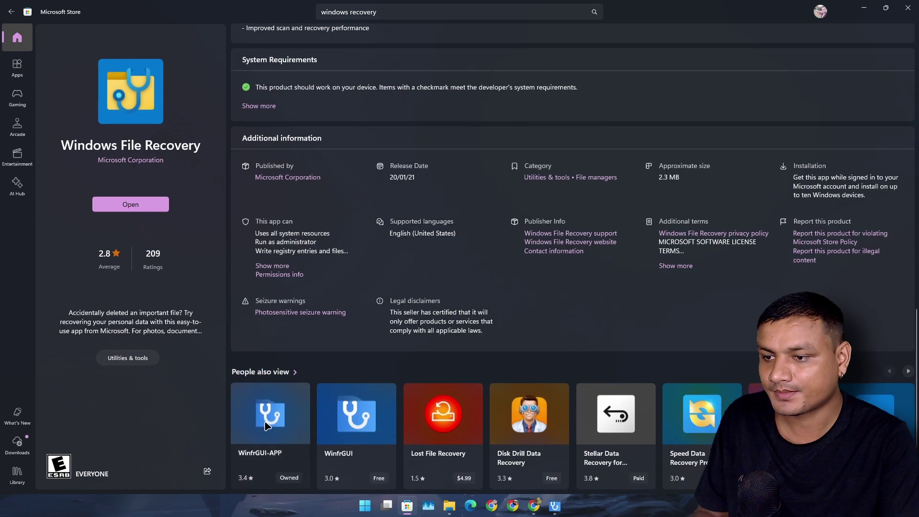
pyautogui.click(270, 431)
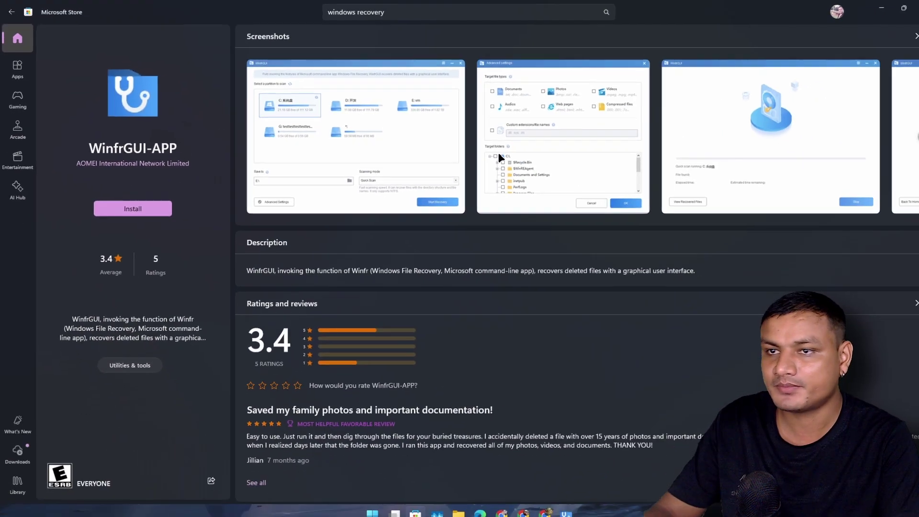
pyautogui.click(886, 8)
pyautogui.click(864, 13)
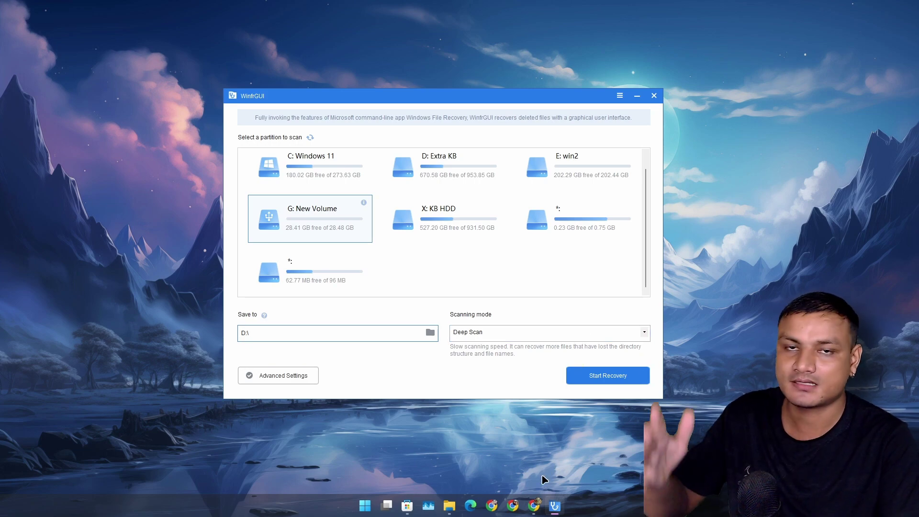
# Read through the winfr.org WinfrGUI page, then return to the Store's WinfrGUI-APP listing.
pyautogui.click(535, 507)
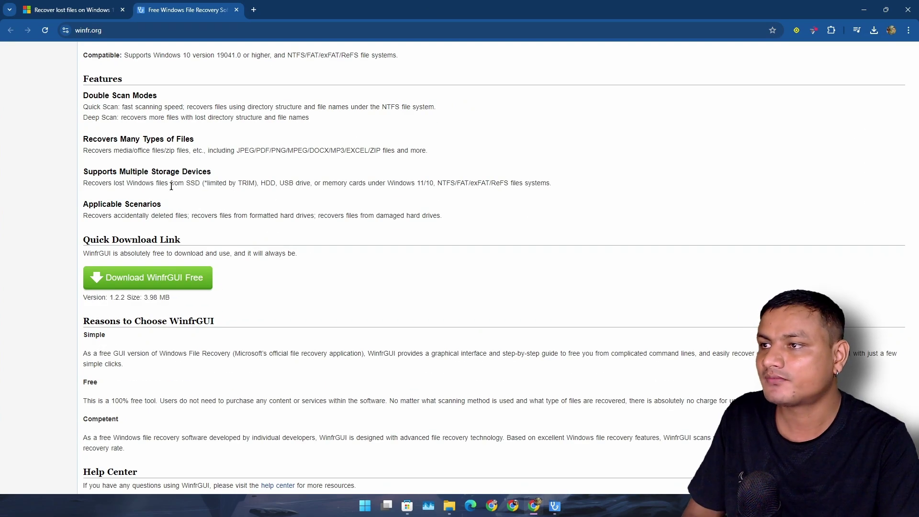
pyautogui.scroll(5, 172, 186)
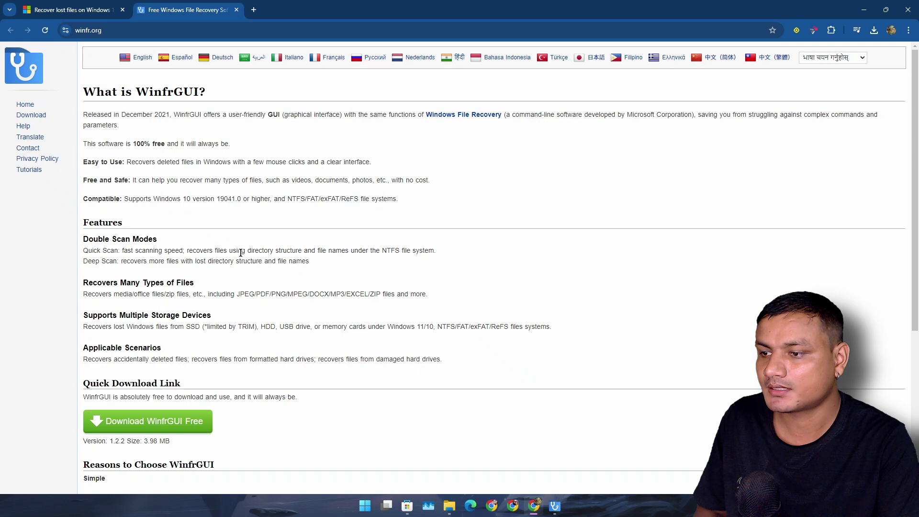
pyautogui.scroll(-2, 241, 254)
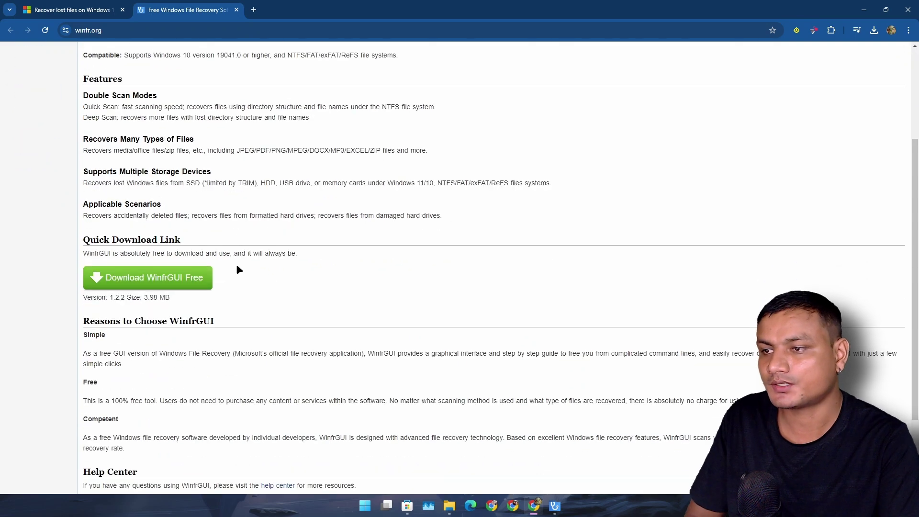
pyautogui.scroll(-2, 197, 310)
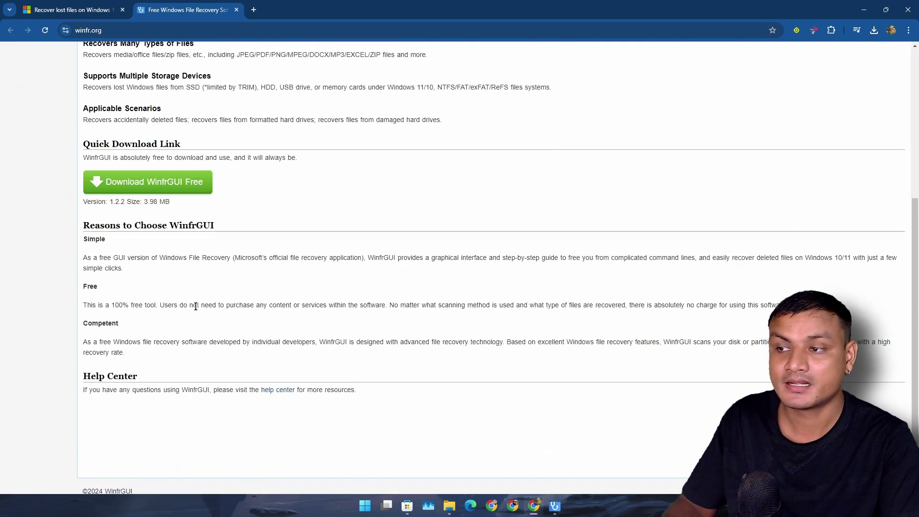
pyautogui.scroll(3, 259, 308)
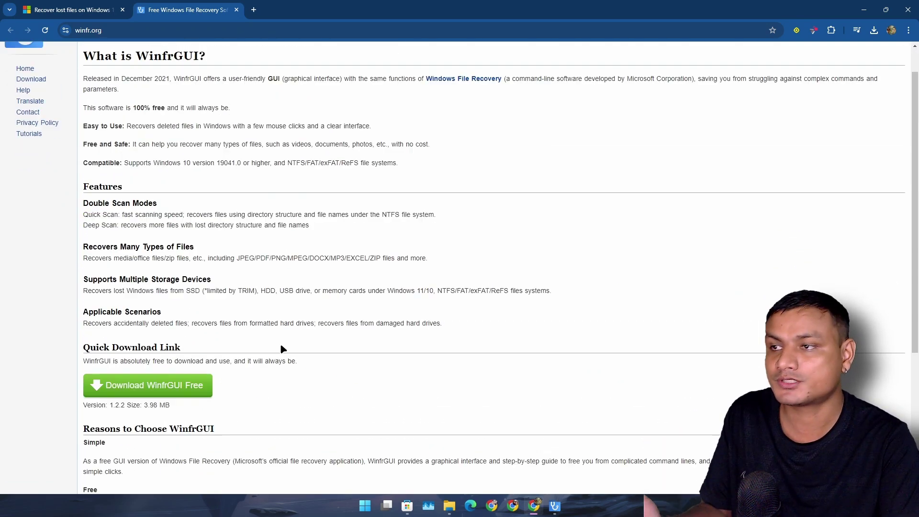
pyautogui.scroll(2, 280, 344)
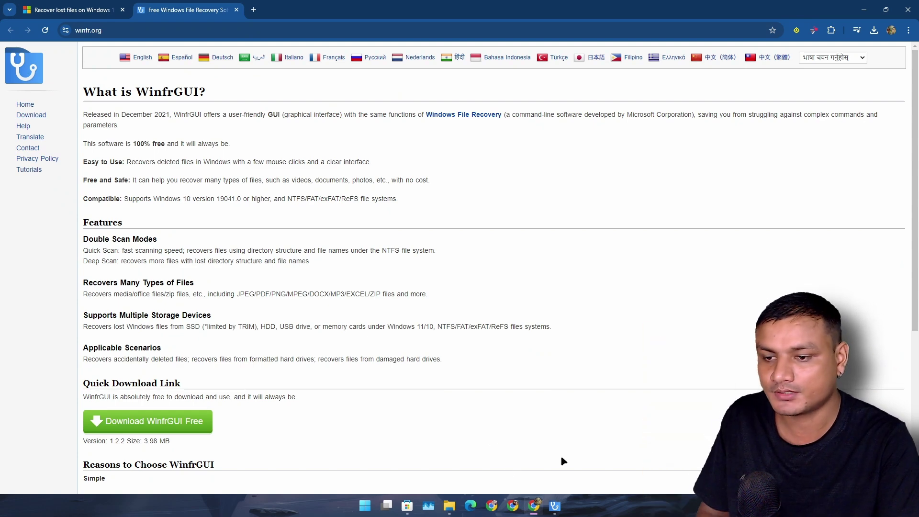
pyautogui.click(429, 506)
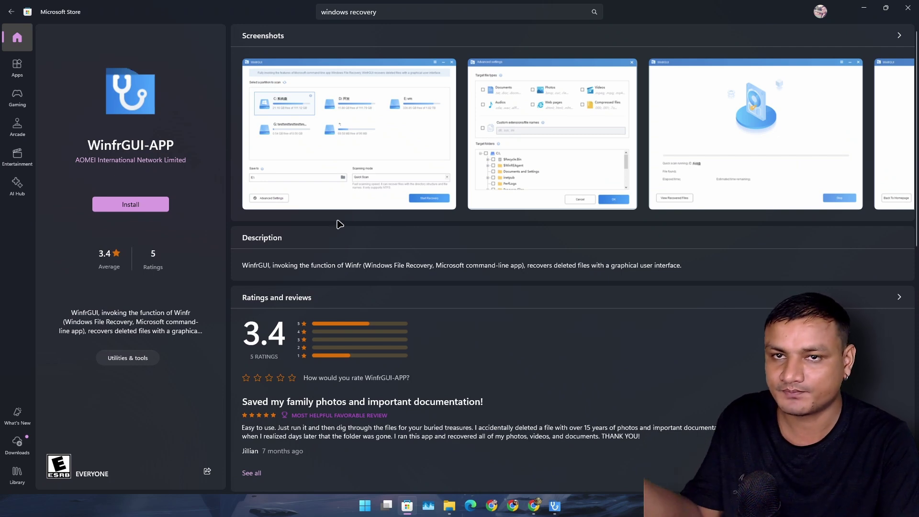
# Minimize Microsoft Store to get back to the browser.
pyautogui.click(867, 10)
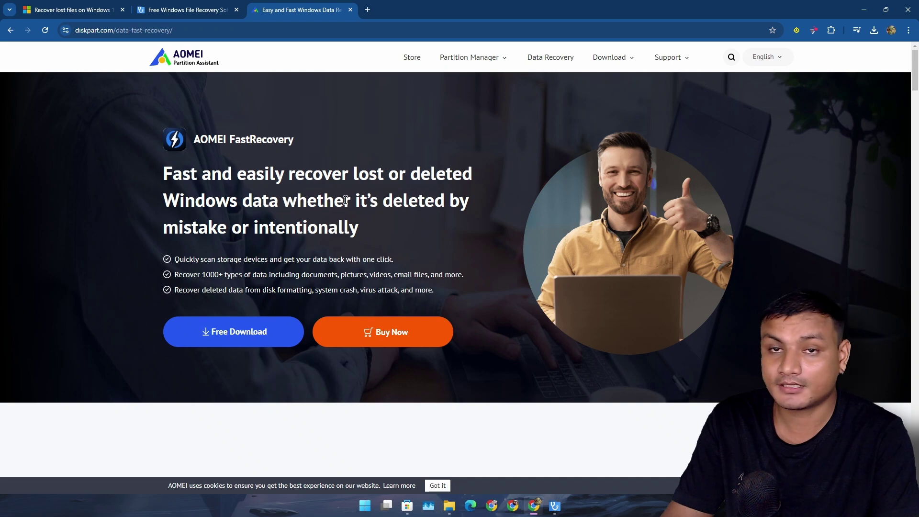
# Glance at the winfr.org tab, then close the AOMEI FastRecovery tab in the browser.
pyautogui.click(170, 11)
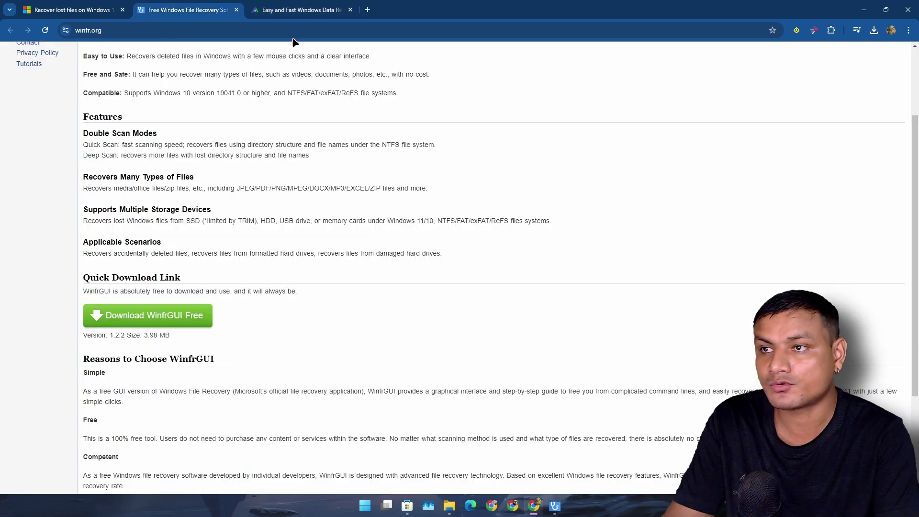
pyautogui.scroll(5, 294, 108)
pyautogui.click(302, 10)
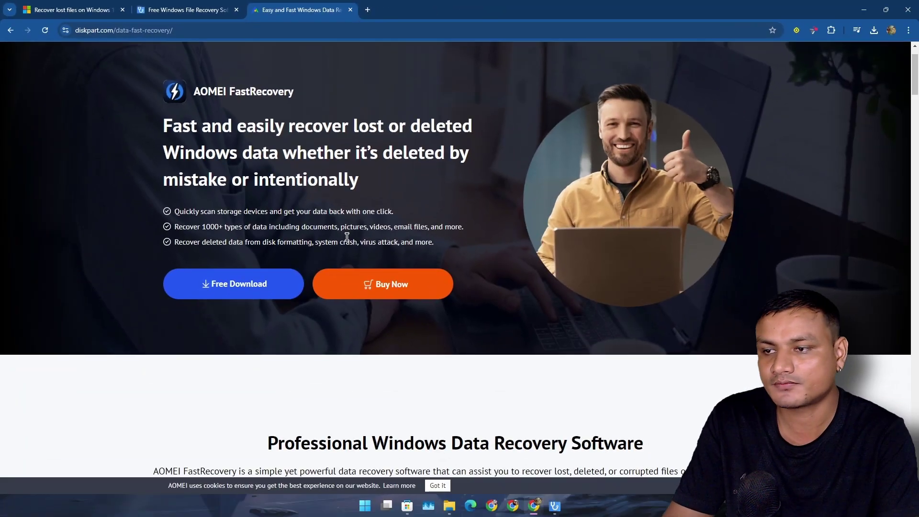
pyautogui.scroll(-5, 352, 278)
pyautogui.scroll(5, 353, 277)
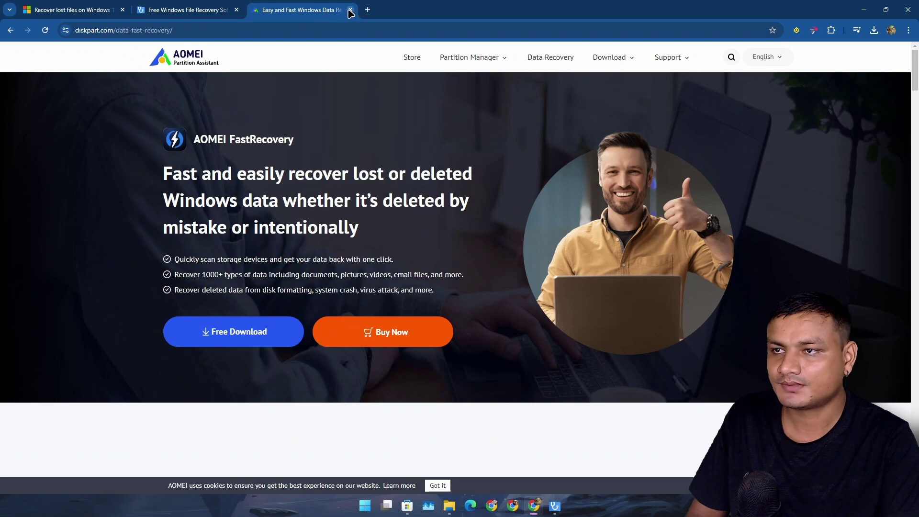
pyautogui.click(350, 10)
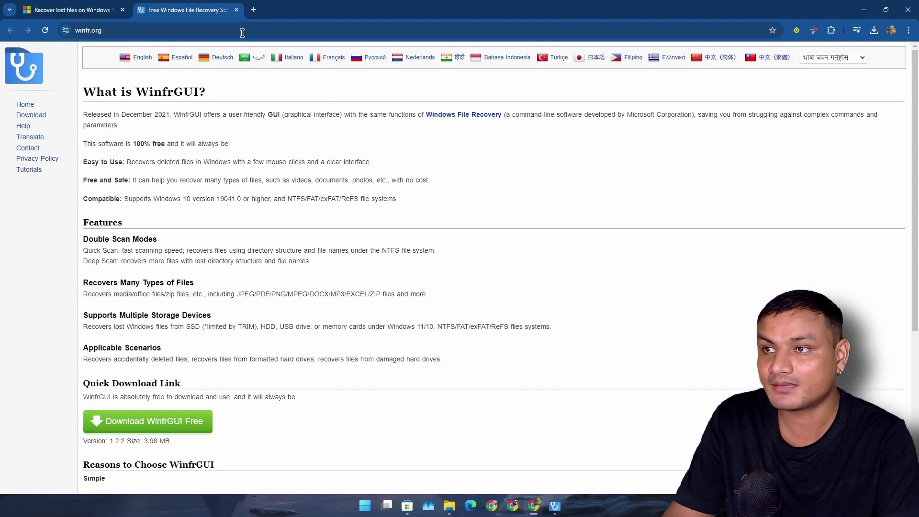
# Peek at the Store's Windows File Recovery page, return, and move WinfrGUI up-left.
pyautogui.hotkey('alt', 'Tab')
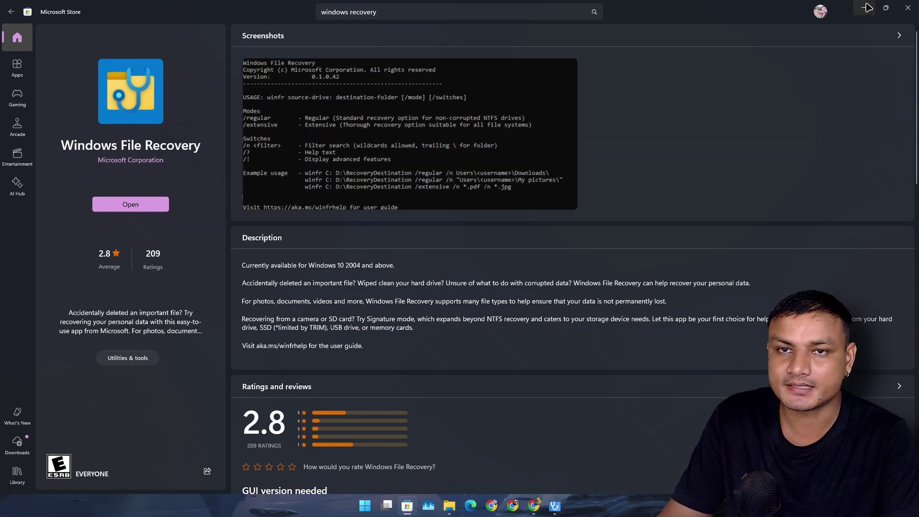
pyautogui.hotkey('alt', 'Tab')
pyautogui.moveTo(302, 101); pyautogui.dragTo(239, 83)
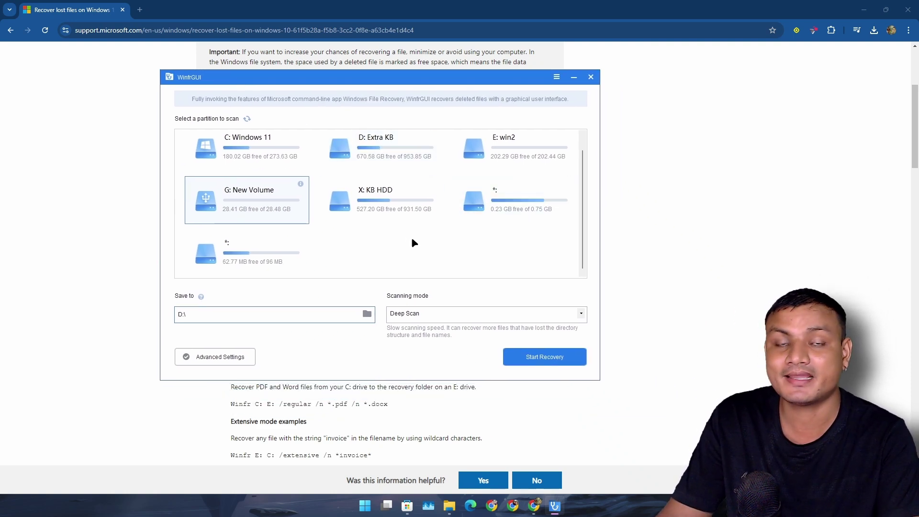
# Review Advanced settings, toggling custom extension filtering on and off, and close without changes.
pyautogui.click(213, 356)
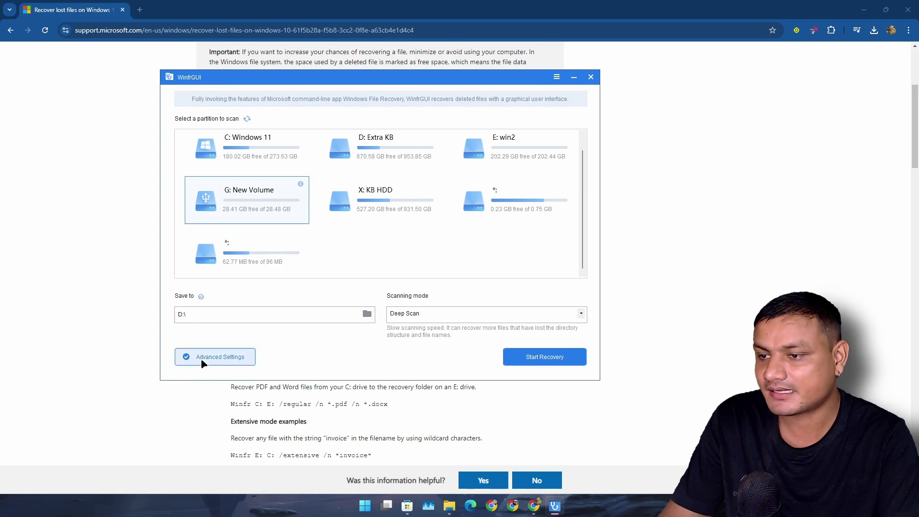
pyautogui.click(573, 77)
pyautogui.click(864, 9)
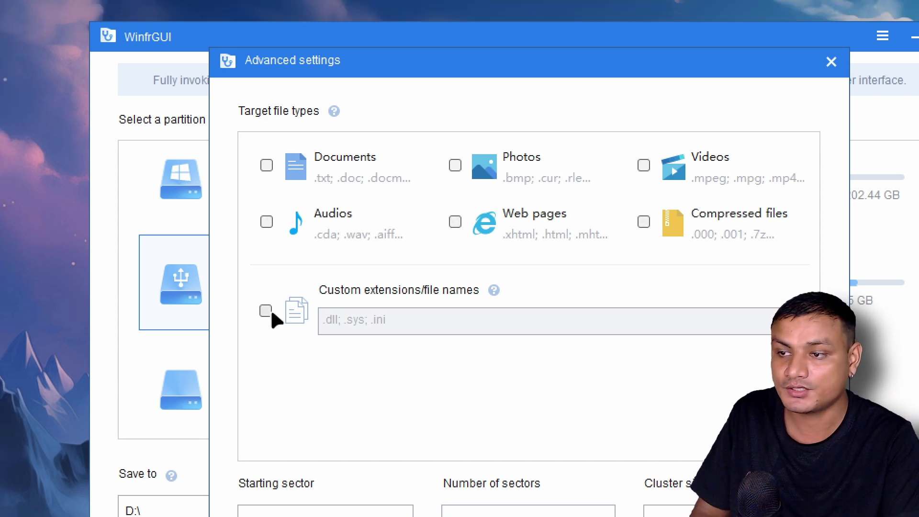
pyautogui.click(258, 288)
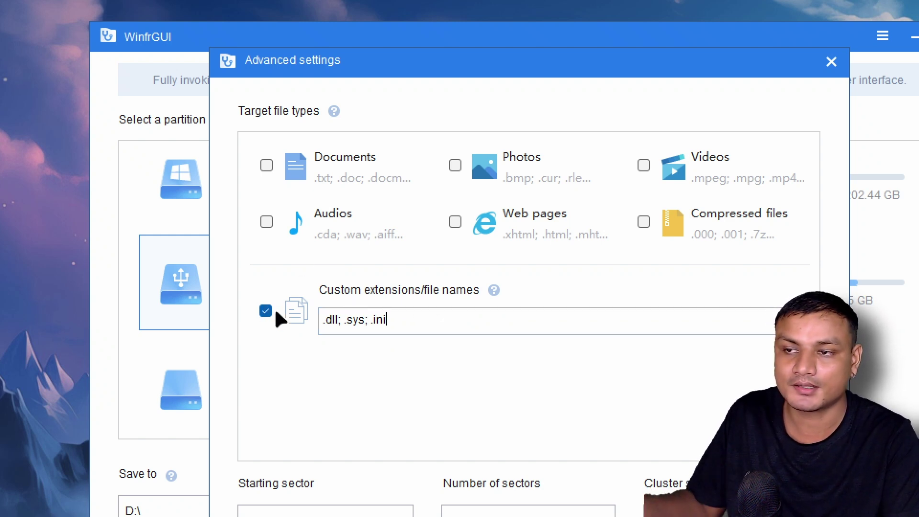
pyautogui.click(265, 311)
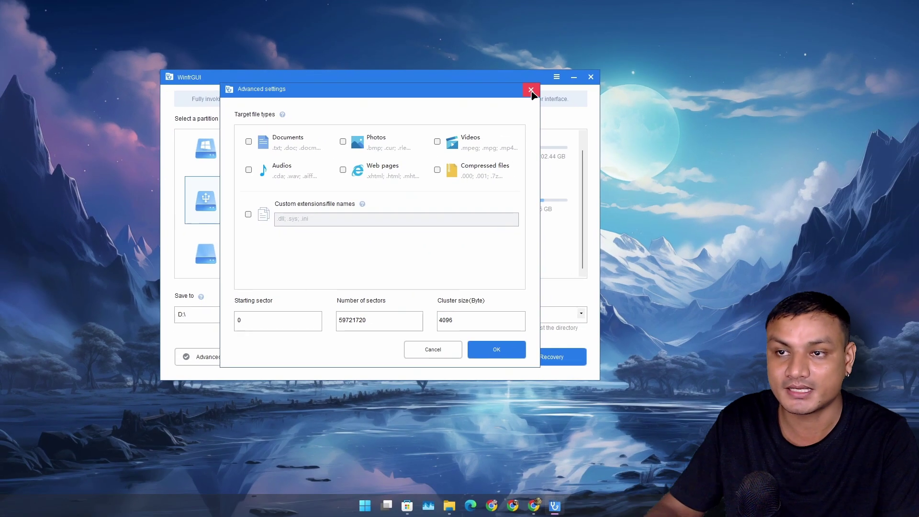
pyautogui.click(532, 92)
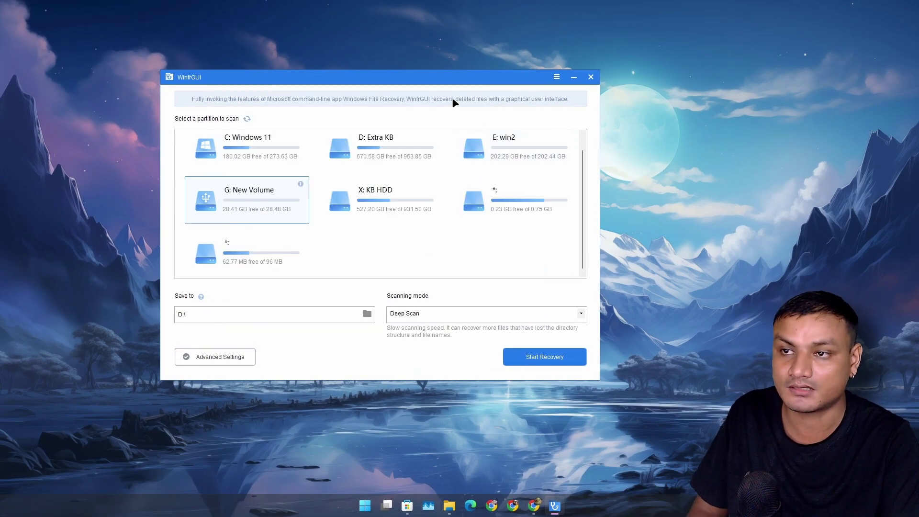
# Nudge the WinfrGUI window down-right, then exit WinfrGUI.
pyautogui.moveTo(400, 80)
pyautogui.mouseDown()
pyautogui.moveTo(432, 100)
pyautogui.moveTo(455, 67)
pyautogui.mouseUp()
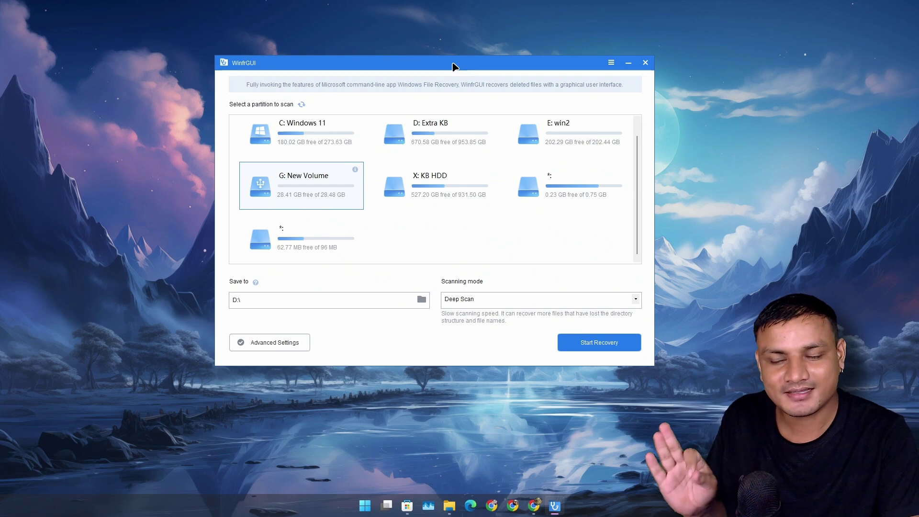
pyautogui.click(647, 64)
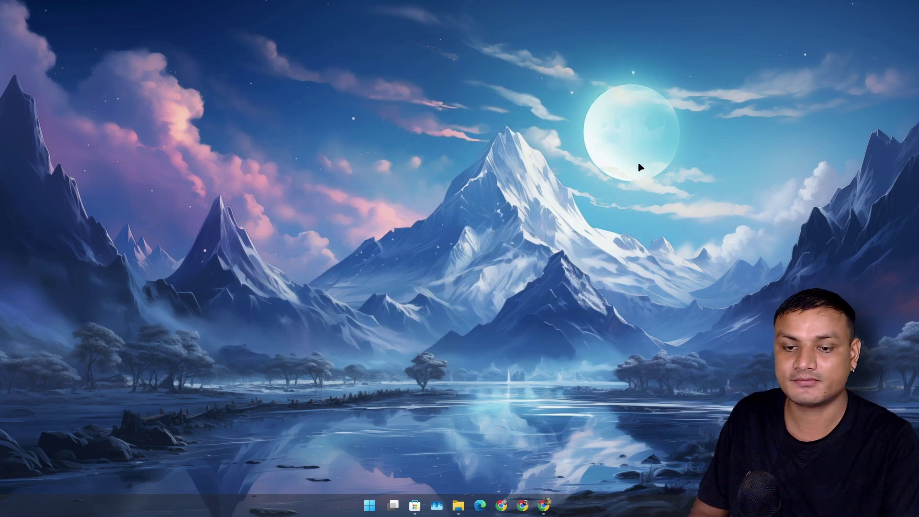